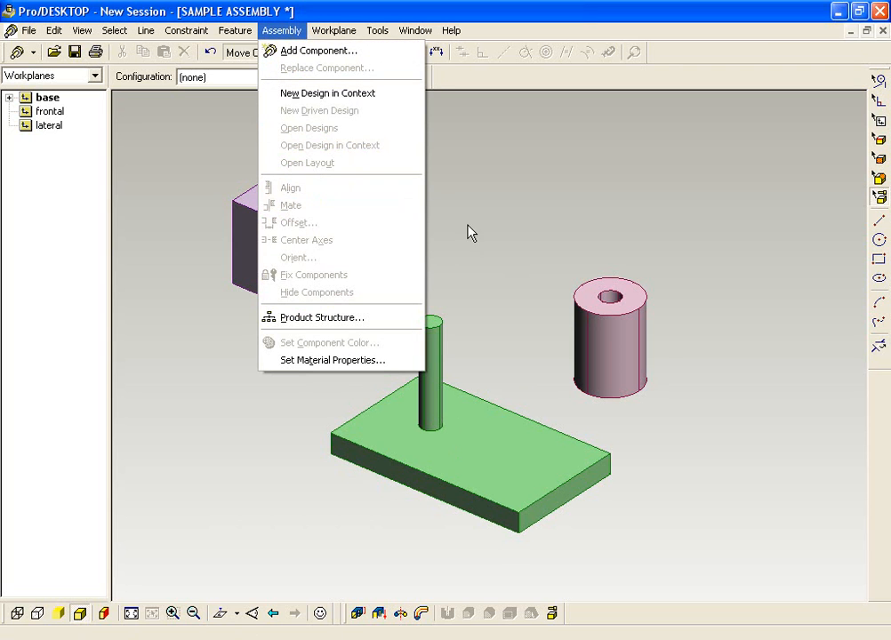
Center the axes of the hollow cylinder's bore and the base plate's upright post.
{"action": "left_click", "coordinate": [507, 222]}
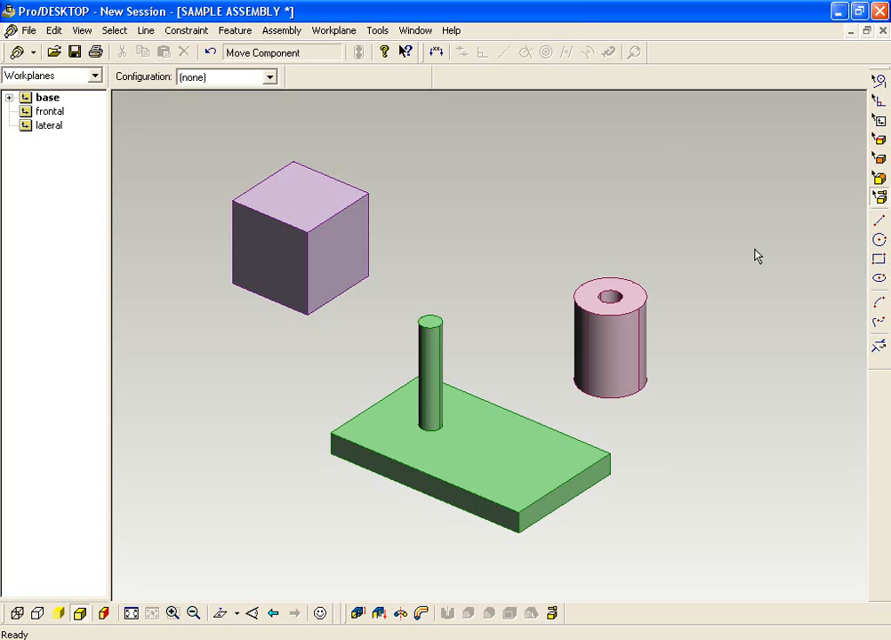
{"action": "left_click", "coordinate": [881, 160]}
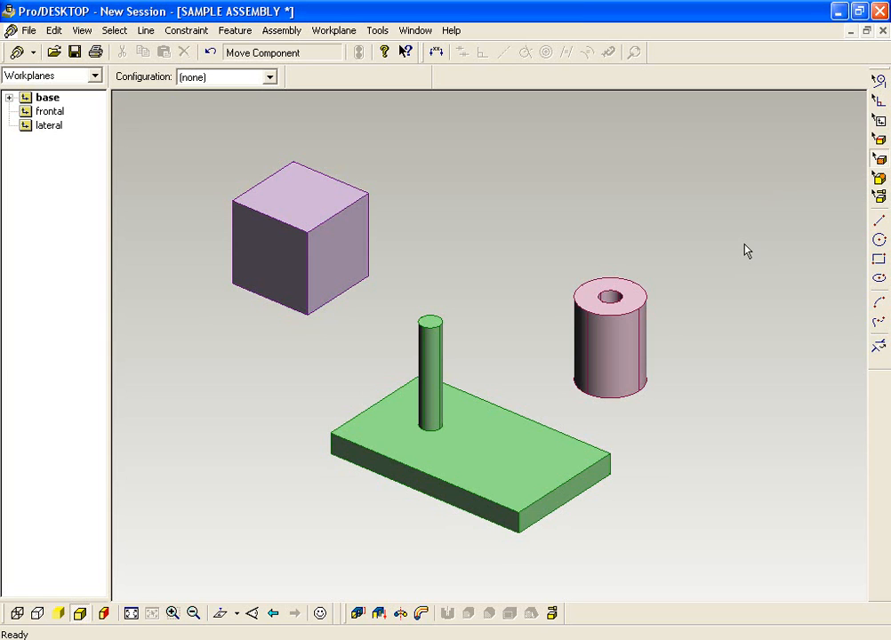
{"action": "left_click", "coordinate": [618, 298]}
{"action": "left_click", "coordinate": [618, 298]}
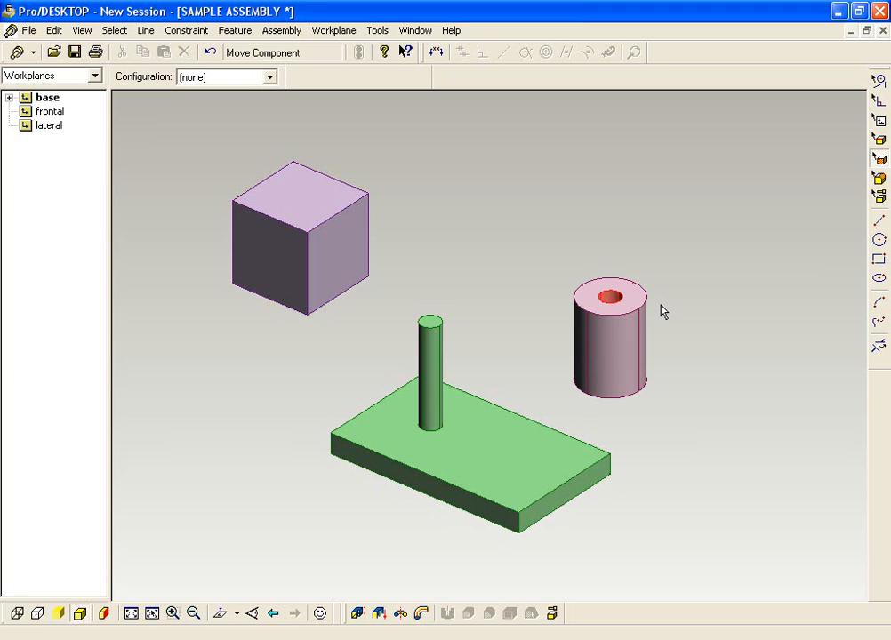
{"action": "left_click", "coordinate": [442, 348], "text": "ctrl"}
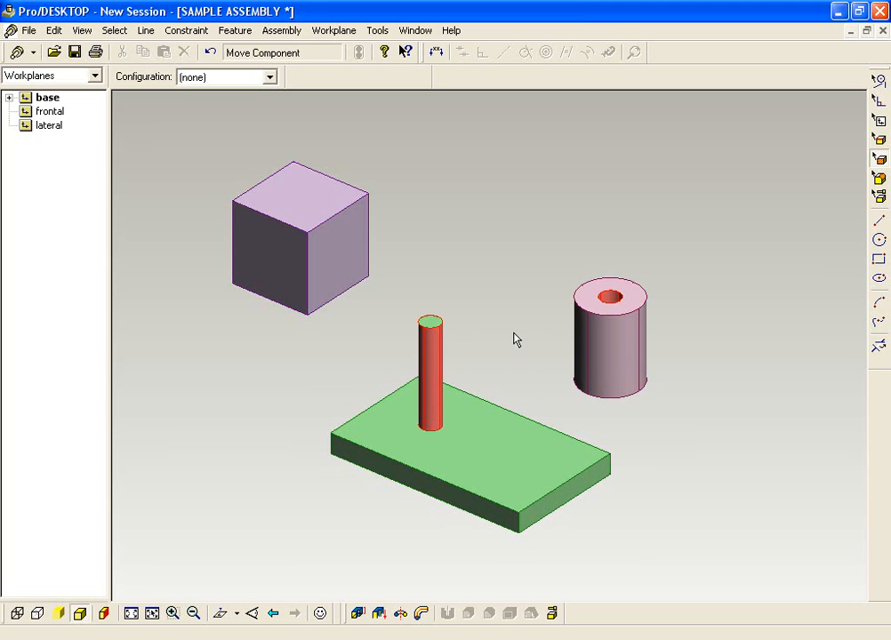
{"action": "right_click", "coordinate": [497, 225]}
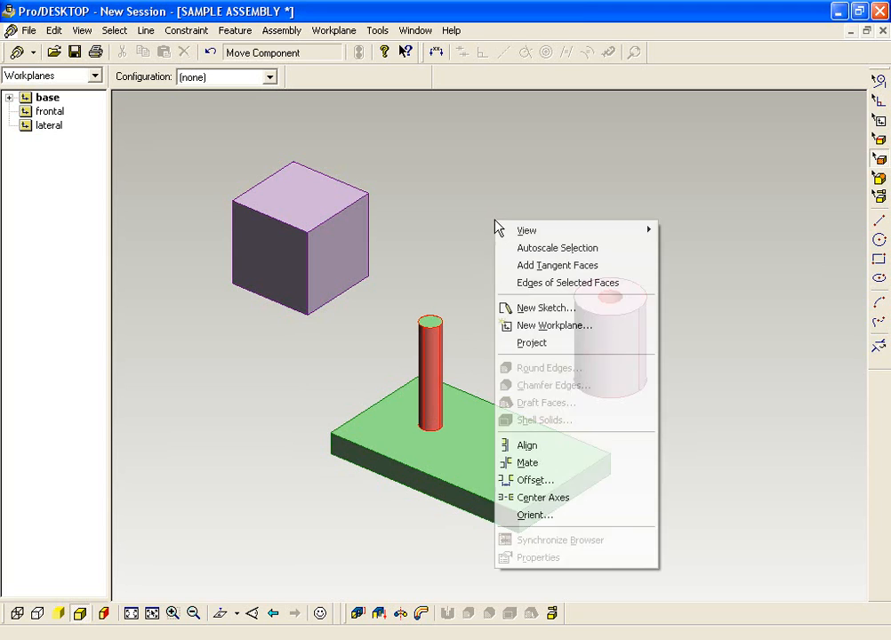
{"action": "left_click", "coordinate": [616, 505]}
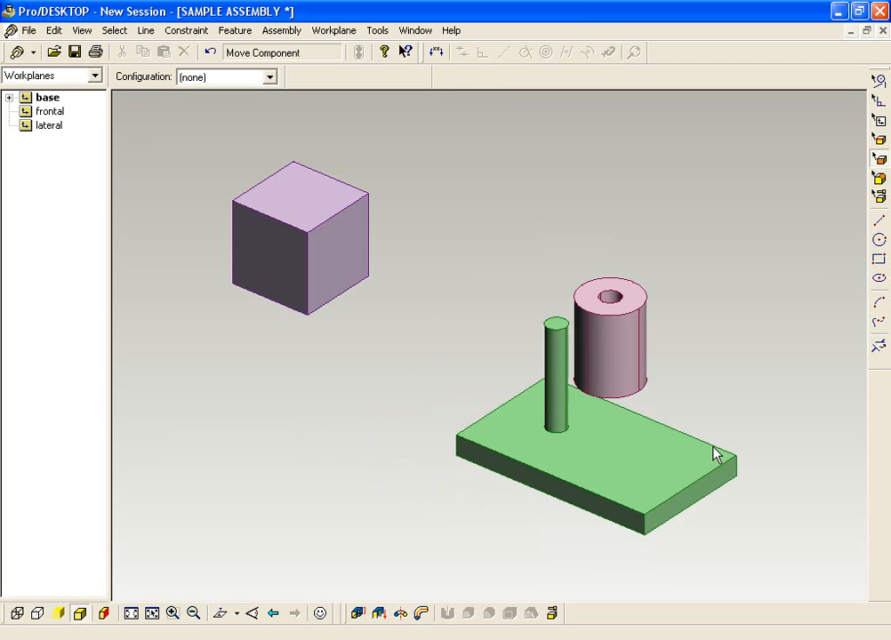
{"action": "left_click", "coordinate": [768, 347]}
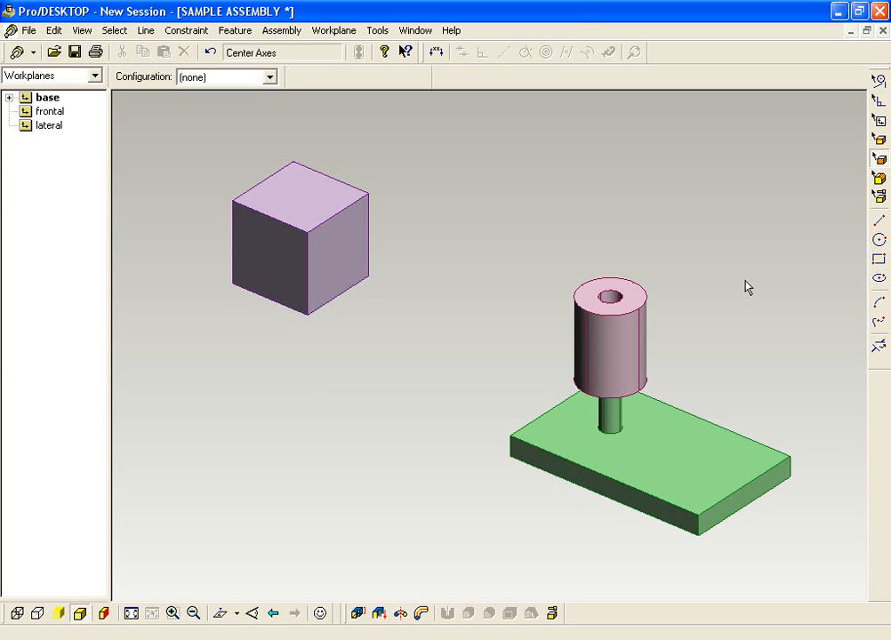
Fix the base plate component with the post in place.
{"action": "left_click", "coordinate": [874, 199]}
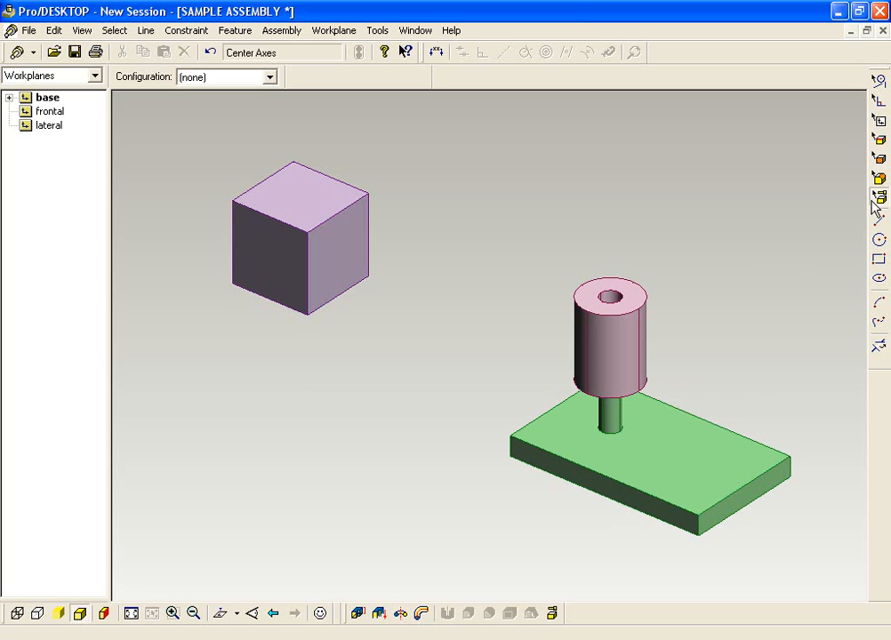
{"action": "left_click", "coordinate": [725, 431]}
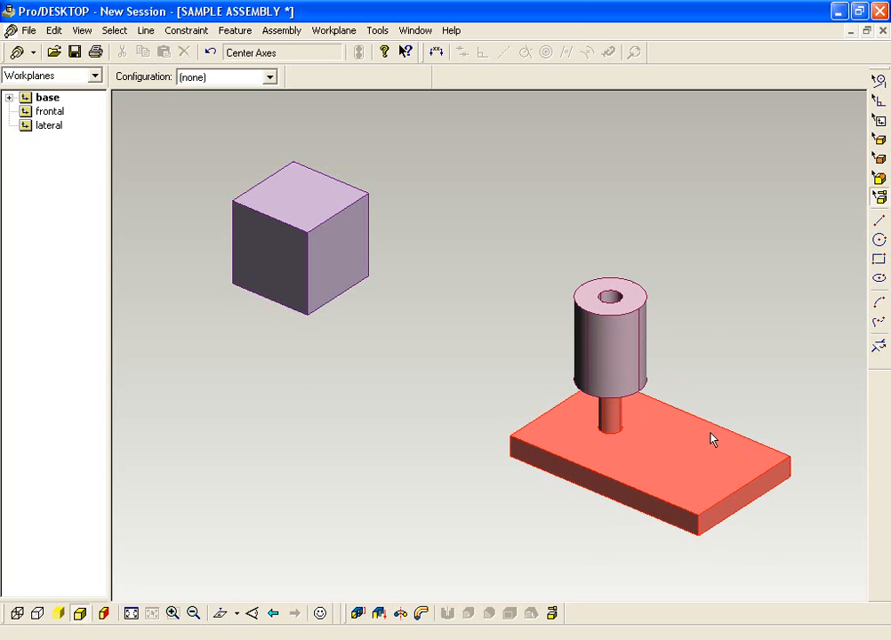
{"action": "right_click", "coordinate": [712, 438]}
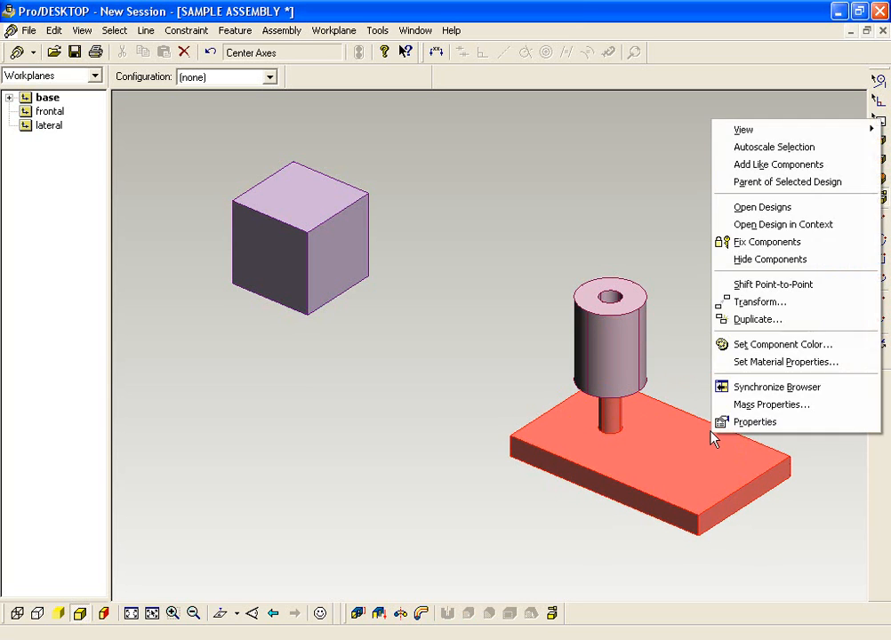
{"action": "left_click", "coordinate": [770, 253]}
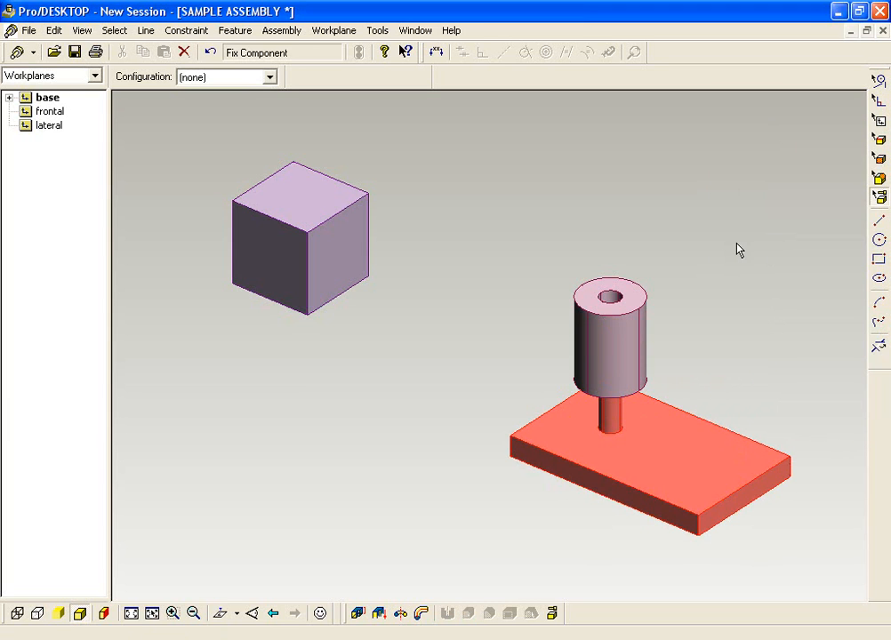
{"action": "middle_click_drag", "start_coordinate": [764, 388], "coordinate": [652, 366]}
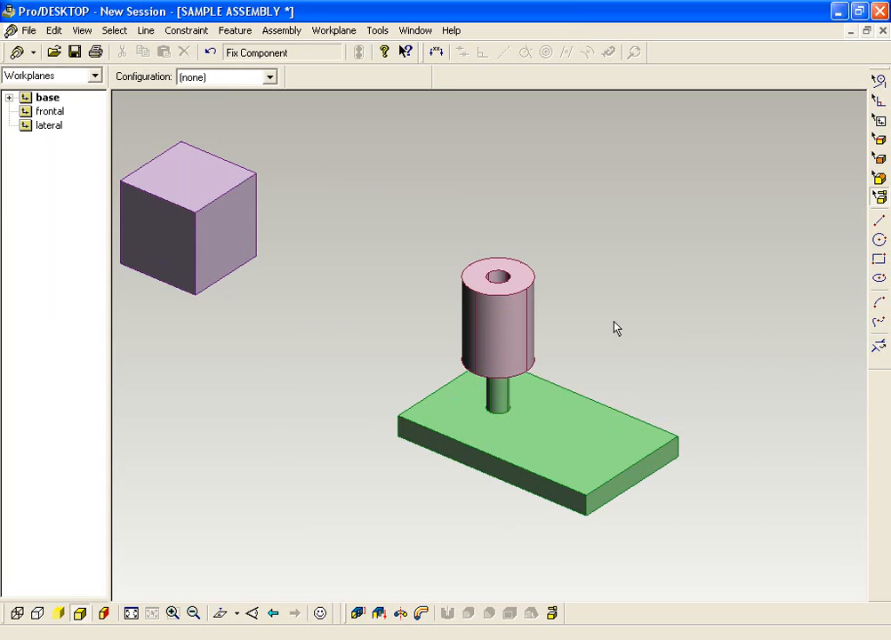
Move the hollow cylinder upward along the post's axis until it is clear of the post.
{"action": "left_click", "coordinate": [529, 292]}
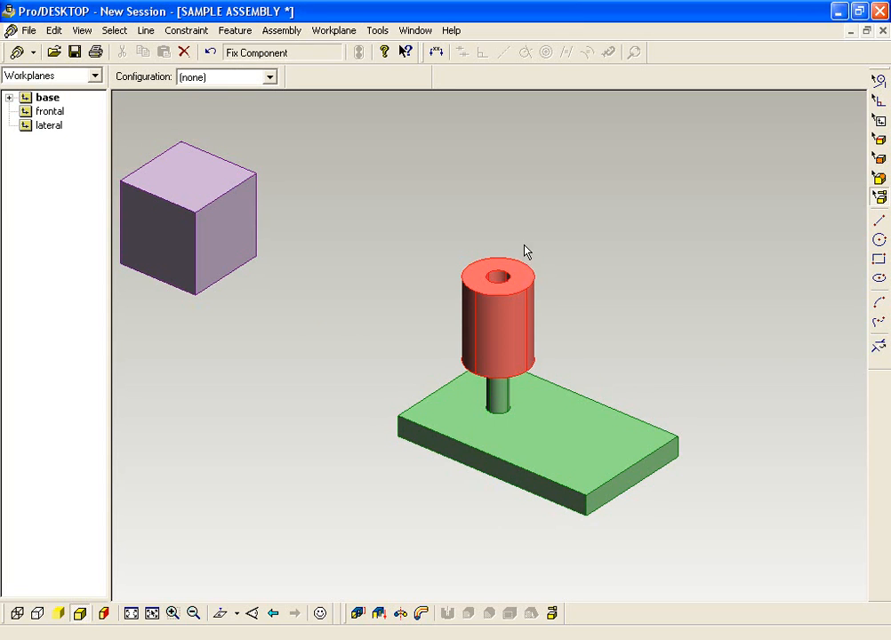
{"action": "left_click", "coordinate": [540, 312]}
{"action": "left_click", "coordinate": [529, 315]}
{"action": "left_click_drag", "start_coordinate": [529, 315], "coordinate": [526, 219]}
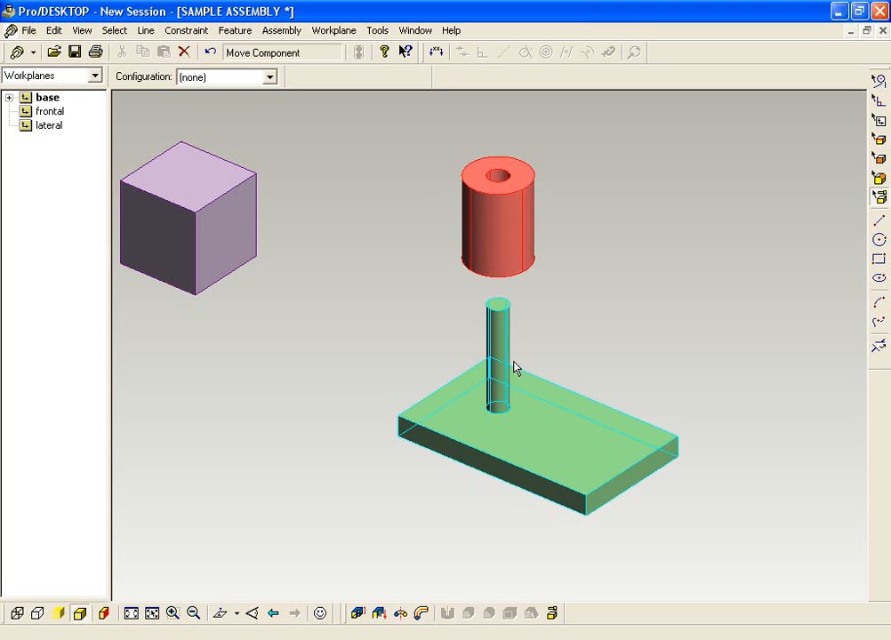
{"action": "left_click_drag", "start_coordinate": [496, 185], "coordinate": [507, 323]}
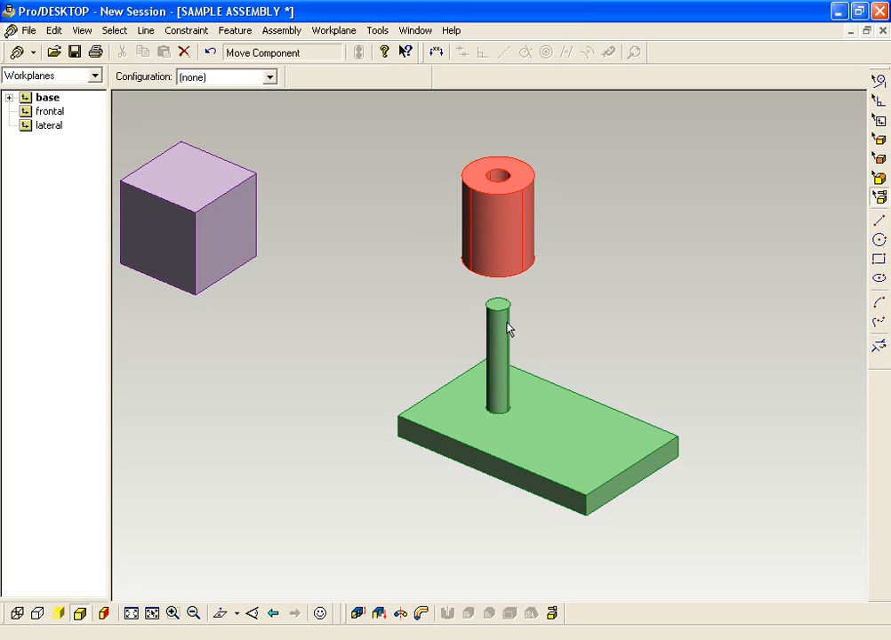
{"action": "left_click", "coordinate": [626, 273]}
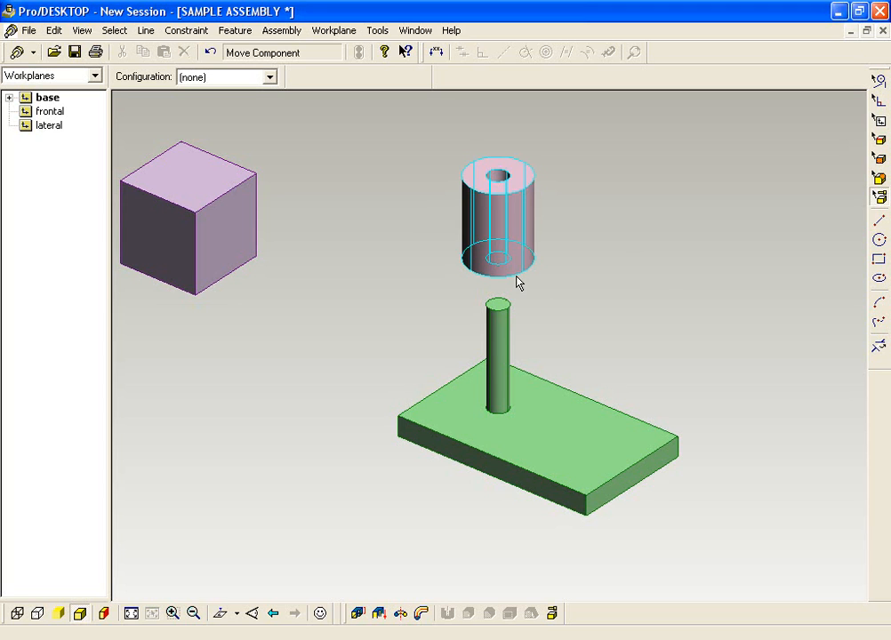
Offset the hollow cylinder's bottom face from the base plate's top face by 1 in, using the Mate option.
{"action": "key", "text": "f"}
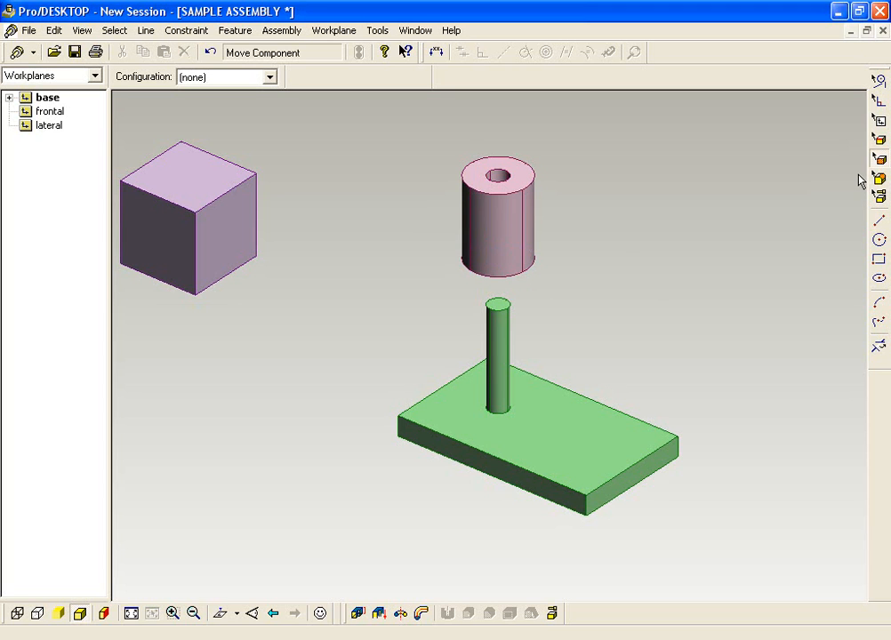
{"action": "left_click", "coordinate": [512, 283]}
{"action": "left_click", "coordinate": [561, 395]}
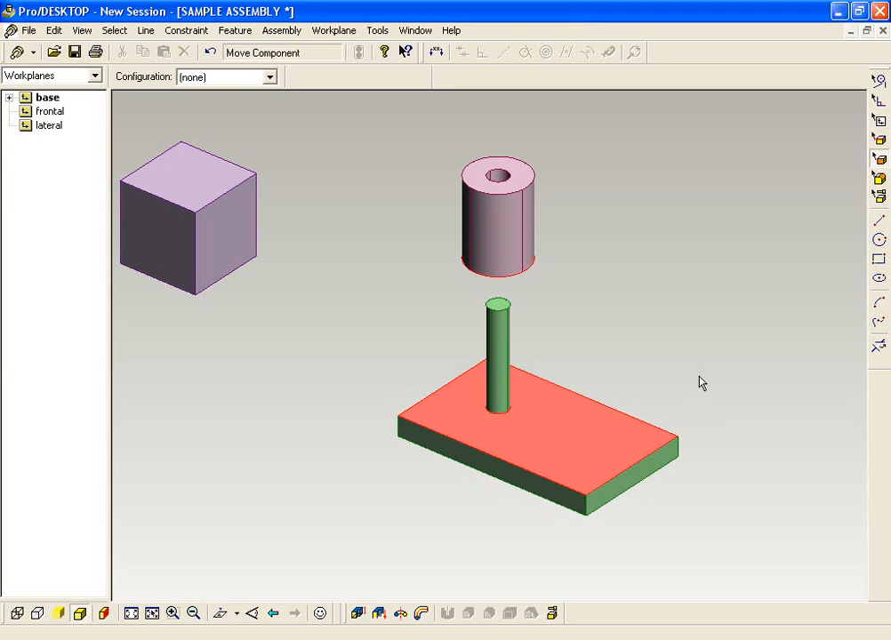
{"action": "right_click", "coordinate": [693, 345]}
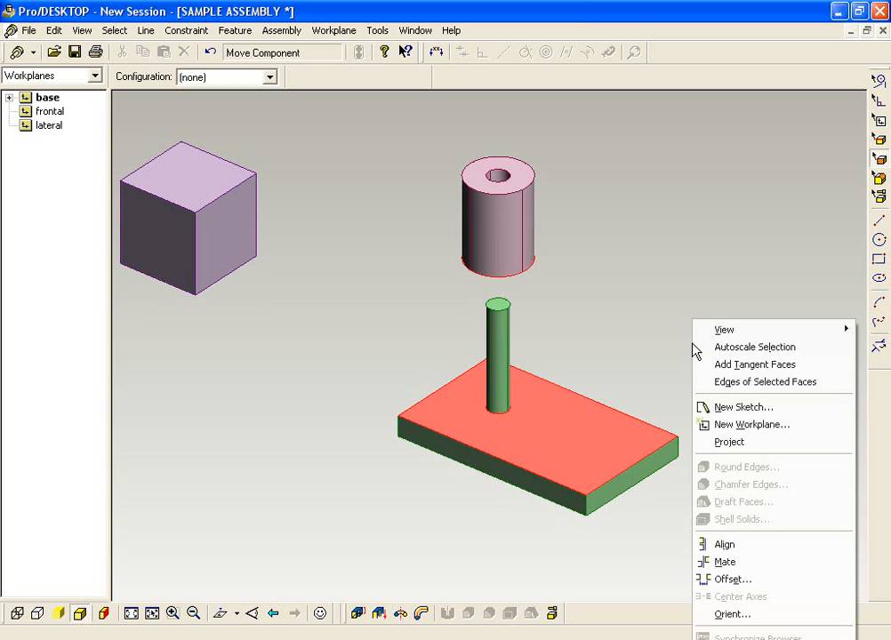
{"action": "left_click", "coordinate": [750, 580]}
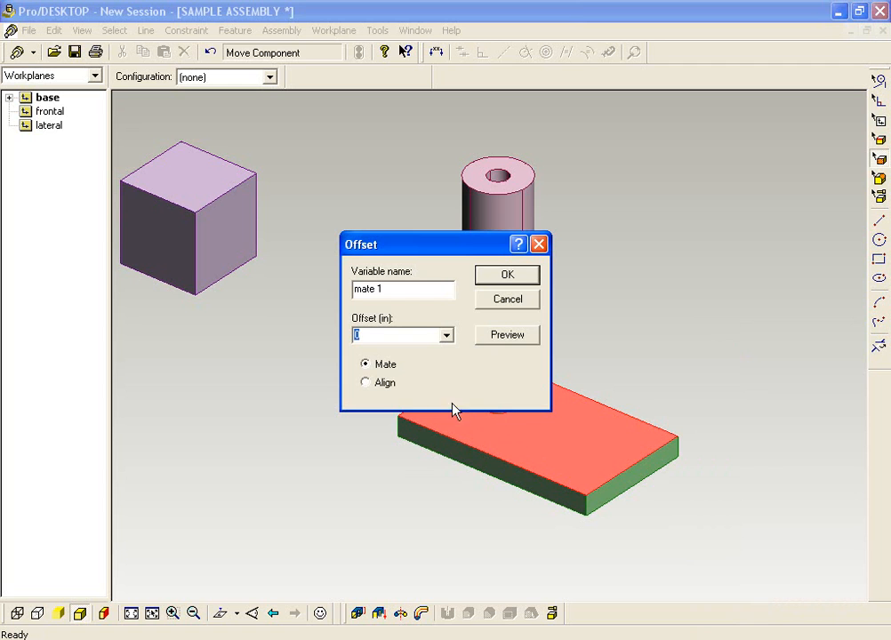
{"action": "left_click_drag", "start_coordinate": [407, 257], "coordinate": [685, 211]}
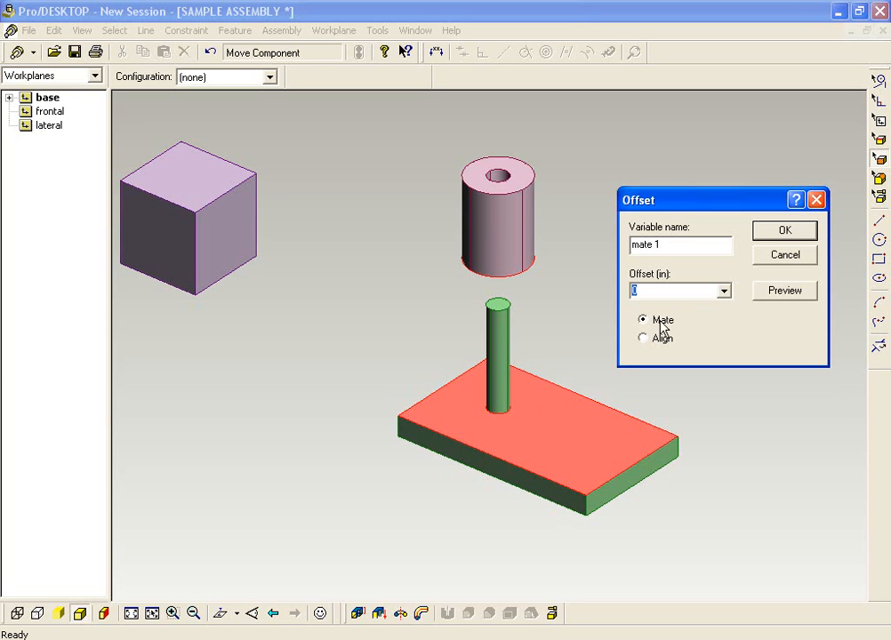
{"action": "type", "text": "1"}
{"action": "left_click", "coordinate": [782, 294]}
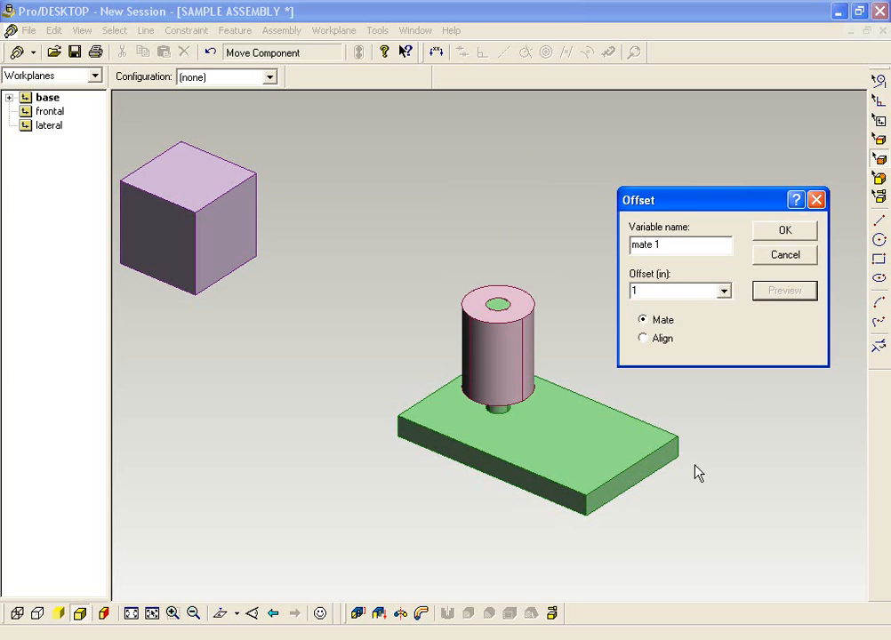
{"action": "left_click", "coordinate": [783, 233]}
{"action": "middle_click_drag", "start_coordinate": [728, 447], "coordinate": [720, 414]}
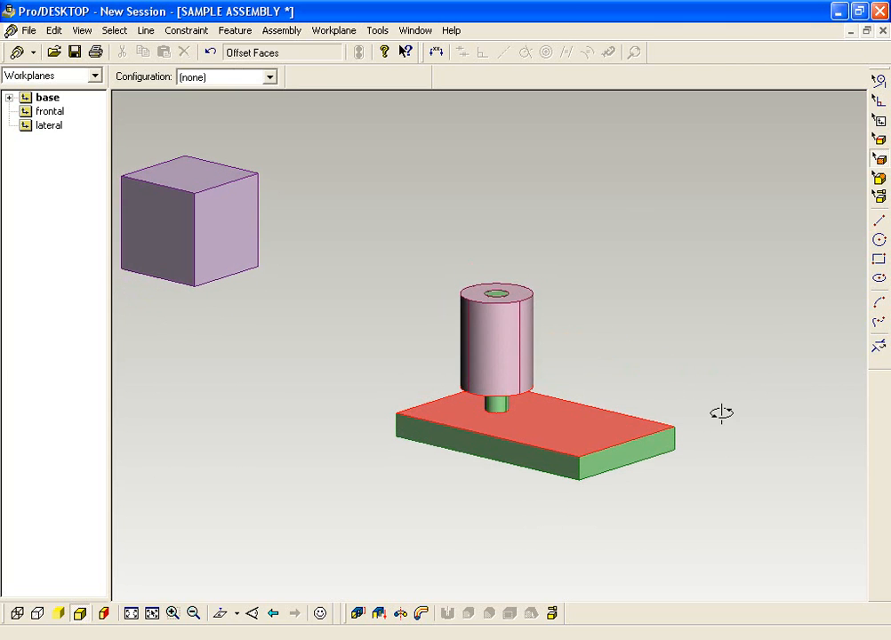
{"action": "left_click", "coordinate": [668, 333]}
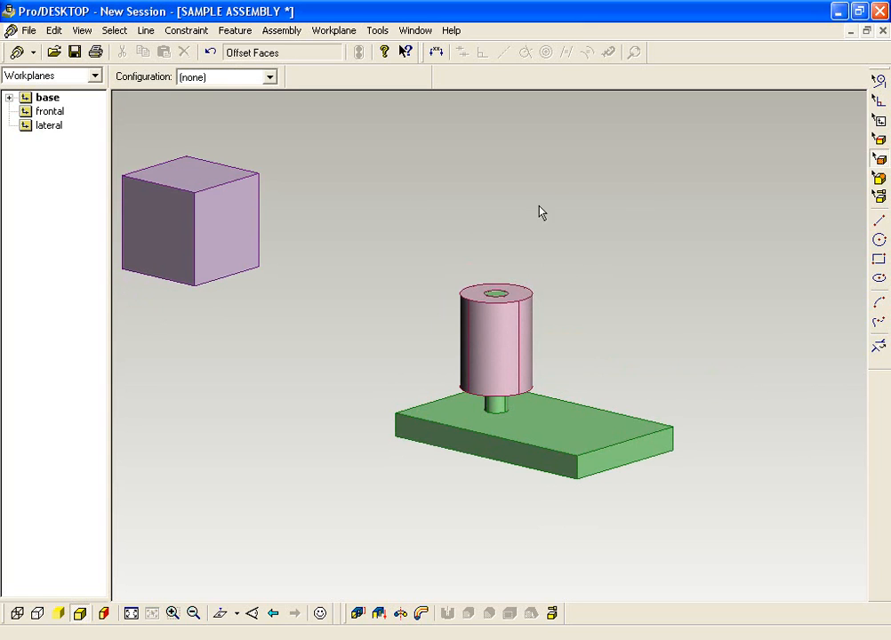
Mate the cube's side face that faces the base plate with the plate's top face.
{"action": "left_click", "coordinate": [230, 192]}
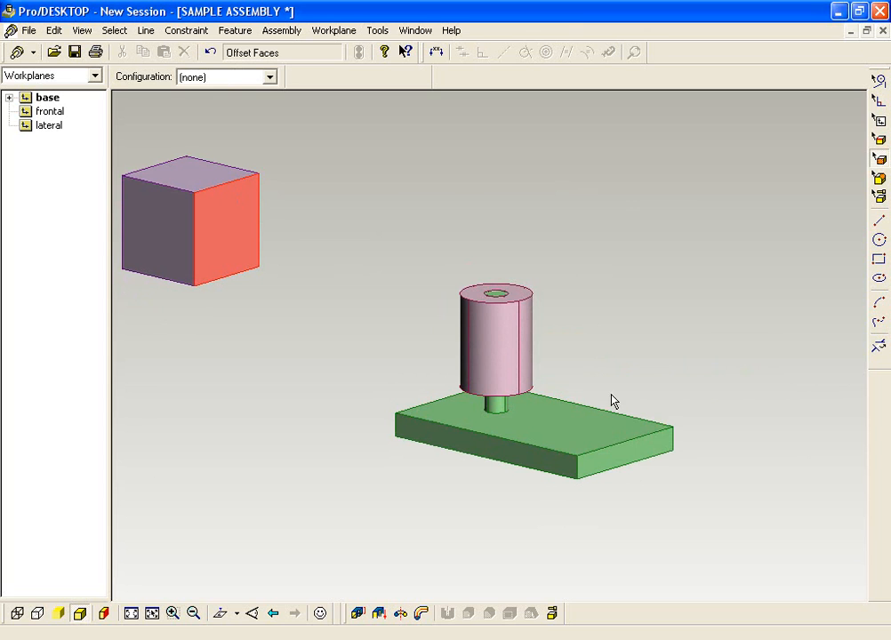
{"action": "left_click", "coordinate": [629, 442], "text": "ctrl"}
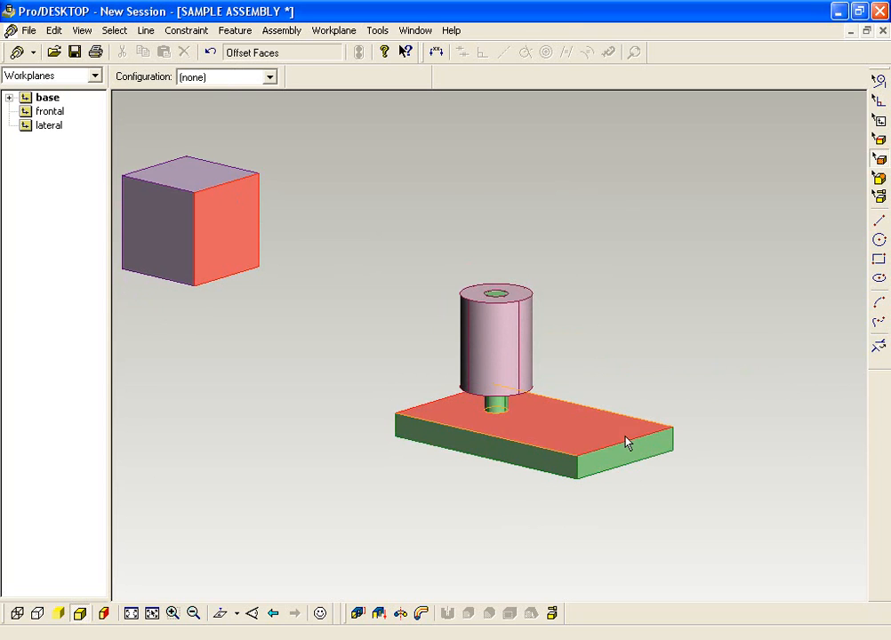
{"action": "right_click", "coordinate": [705, 326]}
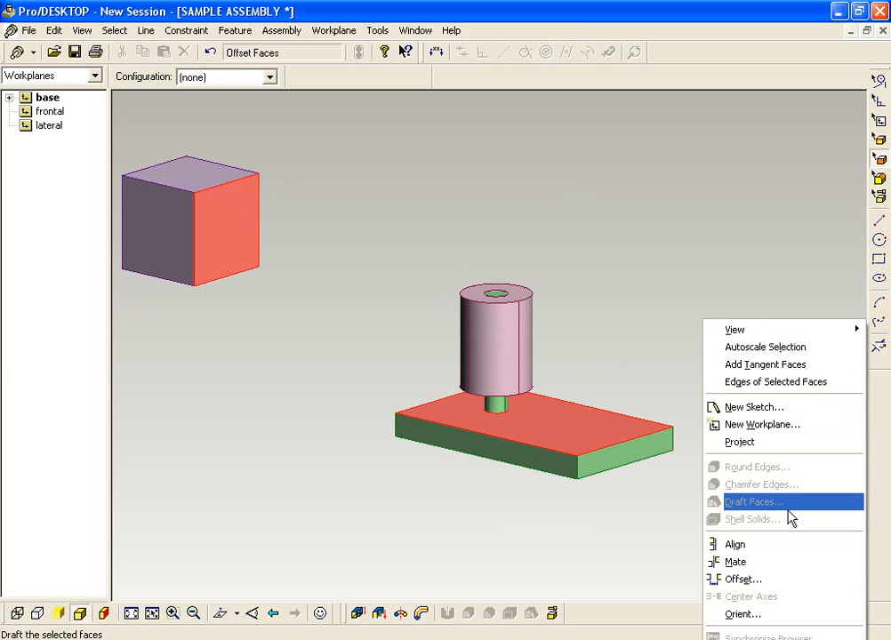
{"action": "left_click", "coordinate": [760, 562]}
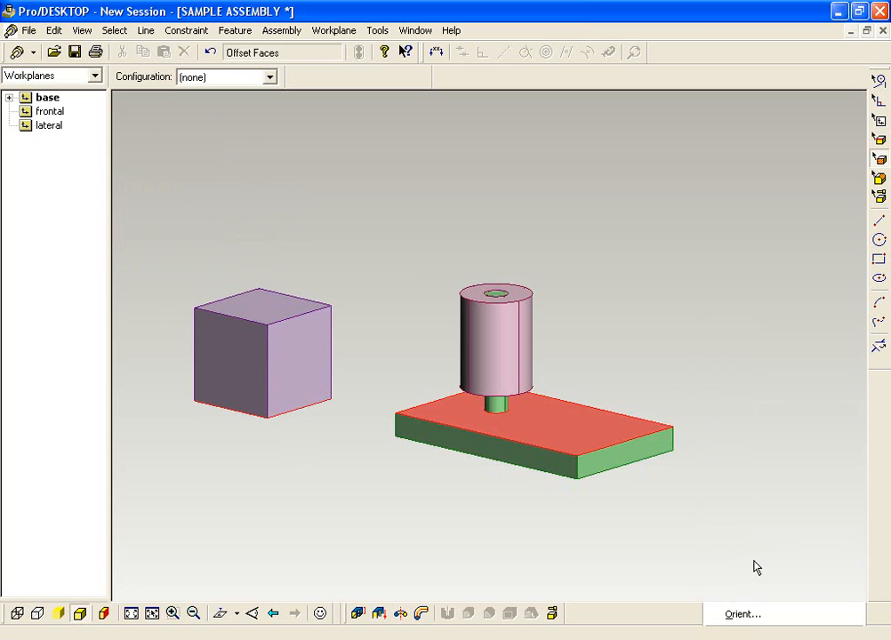
{"action": "left_click", "coordinate": [756, 559]}
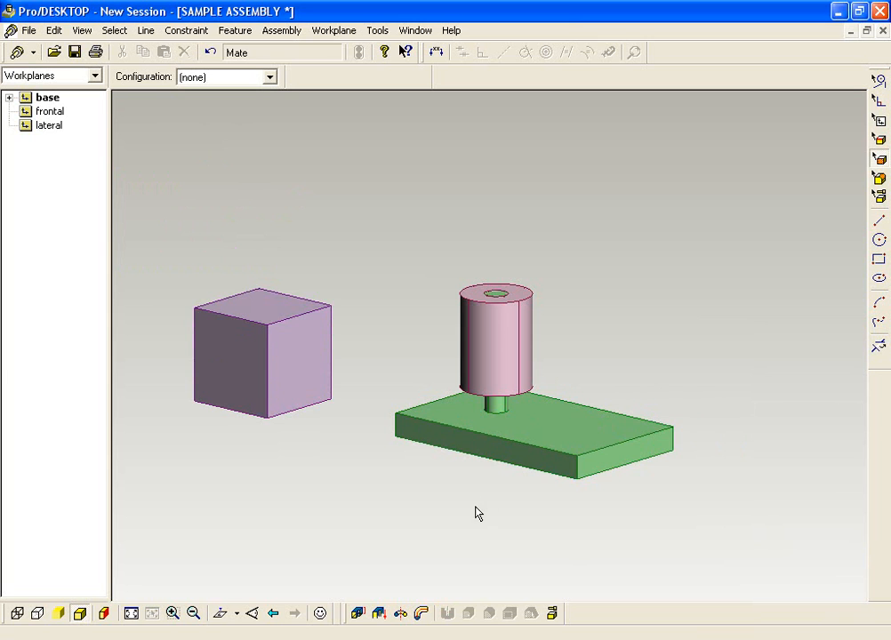
Move the cube over the free end of the base plate, beside the hollow cylinder.
{"action": "middle_click_drag", "start_coordinate": [460, 534], "coordinate": [536, 483]}
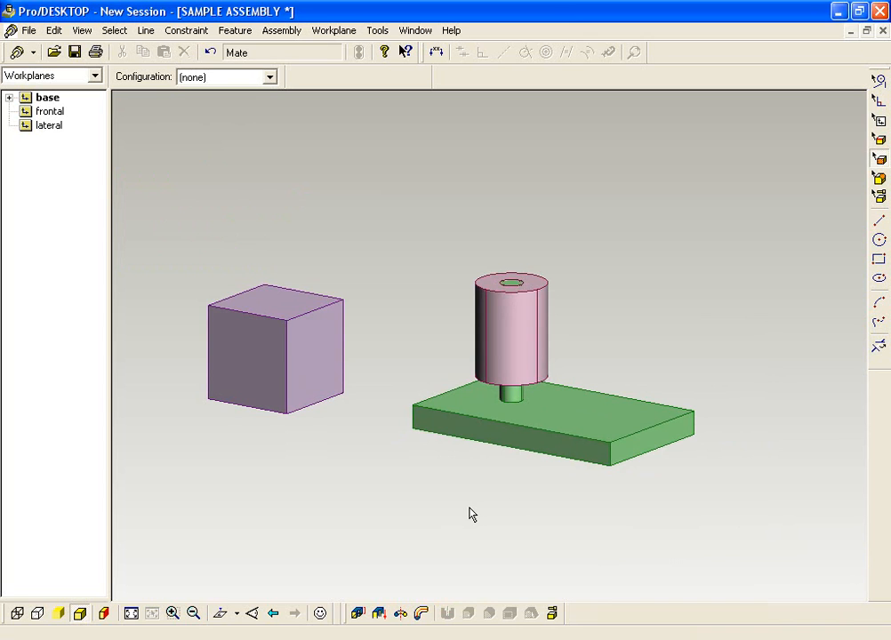
{"action": "left_click", "coordinate": [880, 198]}
{"action": "left_click_drag", "start_coordinate": [312, 321], "coordinate": [672, 314]}
{"action": "mouse_move", "coordinate": [756, 462]}
{"action": "middle_mouse_down"}
{"action": "mouse_move", "coordinate": [799, 428]}
{"action": "mouse_move", "coordinate": [821, 425]}
{"action": "mouse_move", "coordinate": [700, 374]}
{"action": "mouse_move", "coordinate": [513, 356]}
{"action": "mouse_move", "coordinate": [571, 360]}
{"action": "mouse_move", "coordinate": [643, 388]}
{"action": "mouse_move", "coordinate": [650, 402]}
{"action": "mouse_move", "coordinate": [645, 389]}
{"action": "middle_mouse_up"}
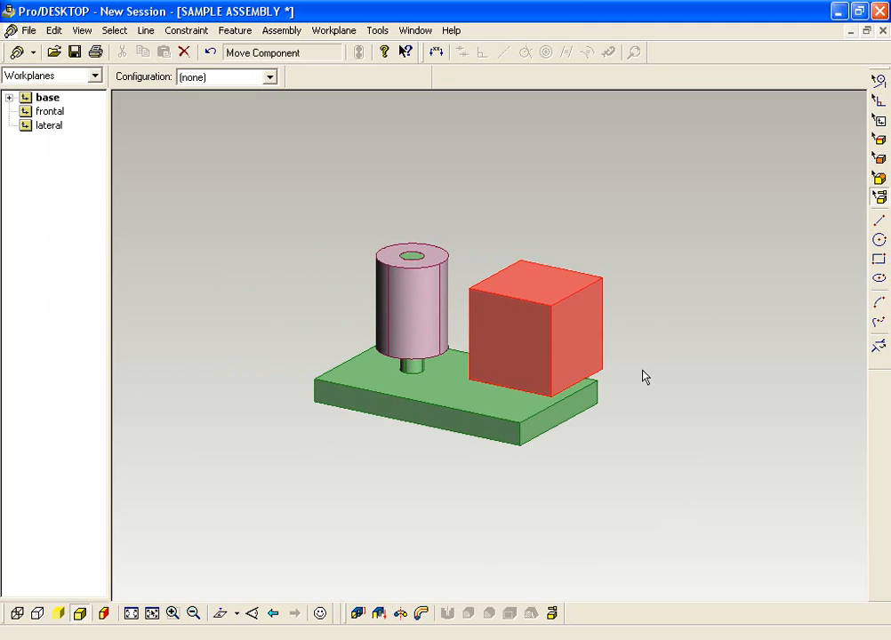
{"action": "left_click", "coordinate": [675, 365]}
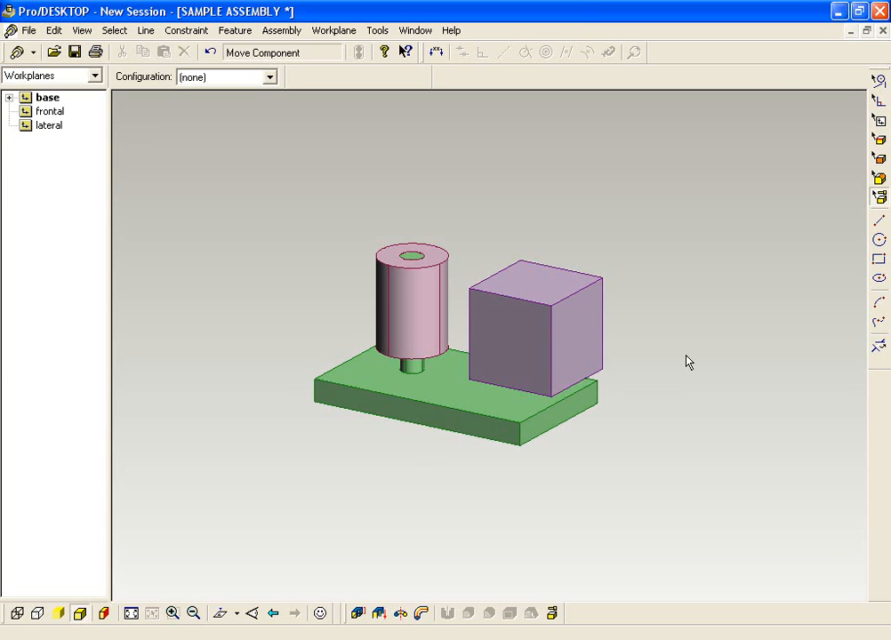
Align the cube's outer side face with the base plate's short end face at the free end.
{"action": "left_click", "coordinate": [879, 159]}
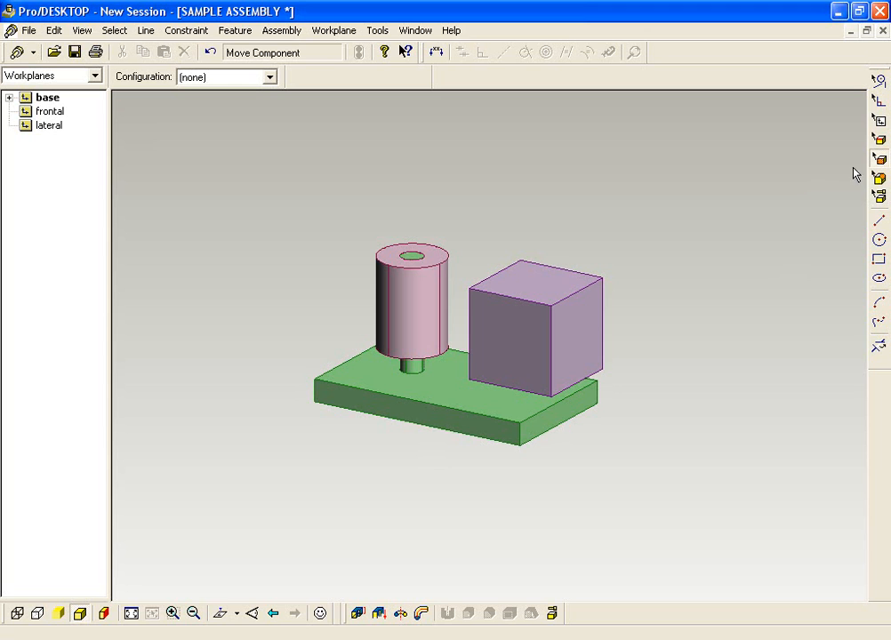
{"action": "left_click", "coordinate": [579, 301]}
{"action": "left_click", "coordinate": [588, 397]}
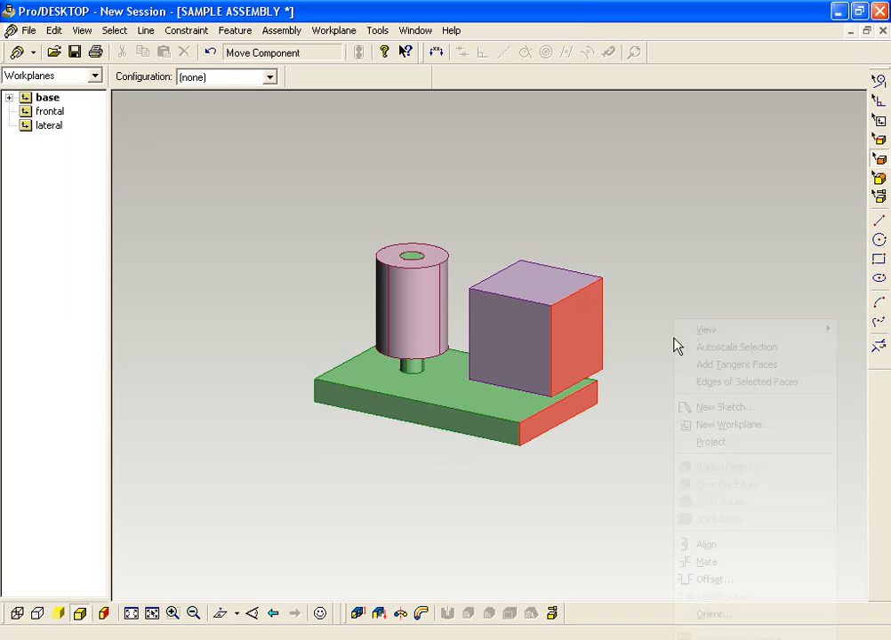
{"action": "right_click", "coordinate": [673, 344]}
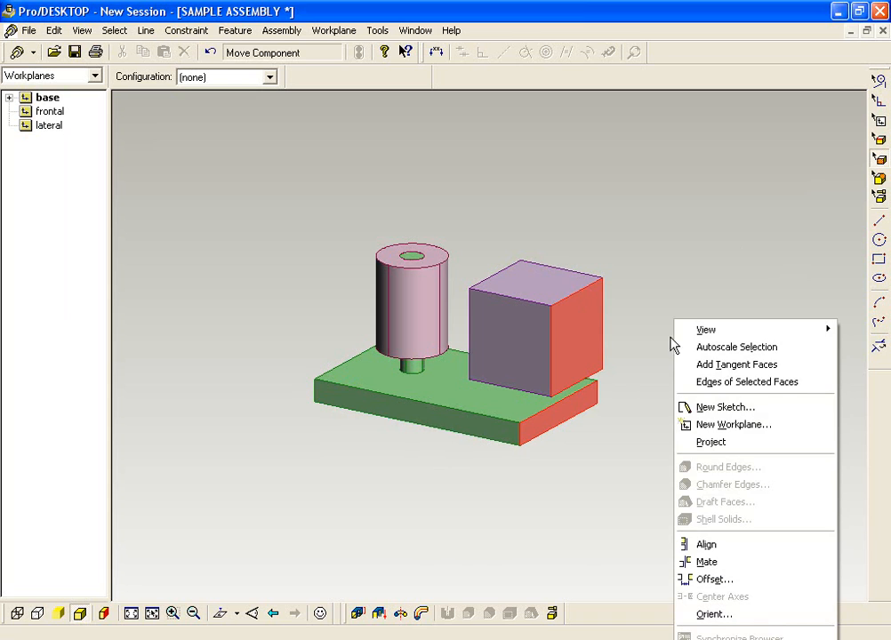
{"action": "left_click", "coordinate": [727, 553]}
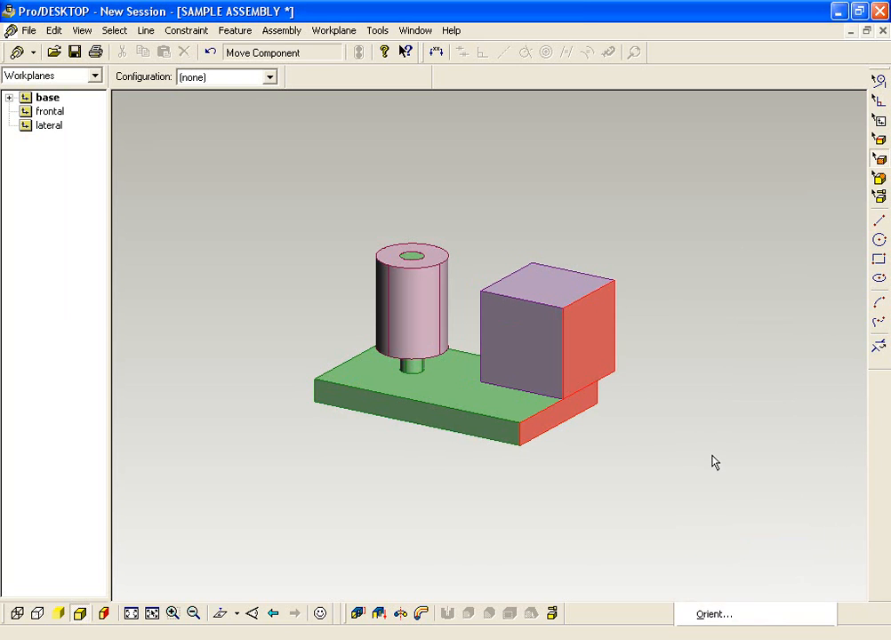
Align the cube's adjacent side face with the base plate's rear long side face.
{"action": "middle_click_drag", "start_coordinate": [728, 455], "coordinate": [677, 430]}
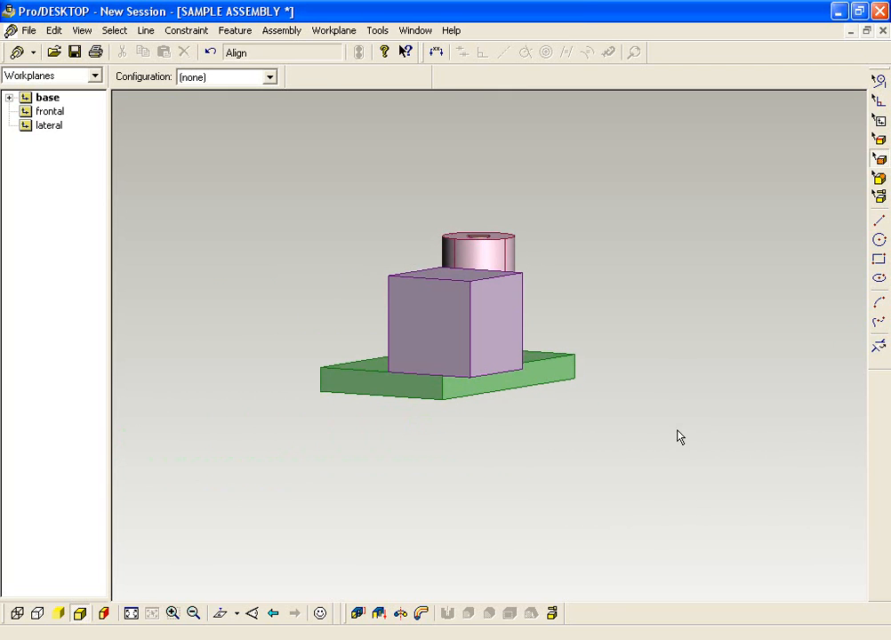
{"action": "left_click", "coordinate": [473, 342]}
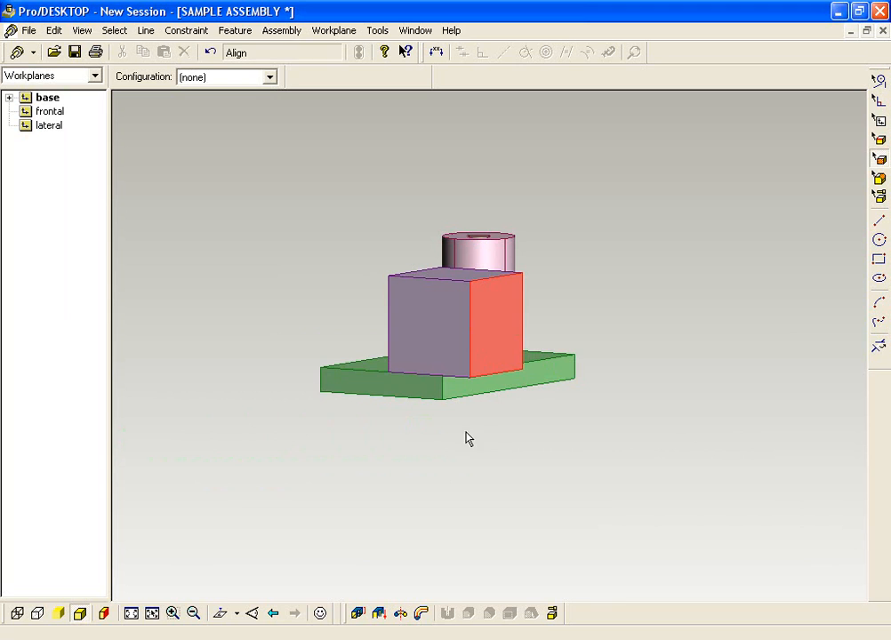
{"action": "left_click", "coordinate": [443, 396], "text": "ctrl"}
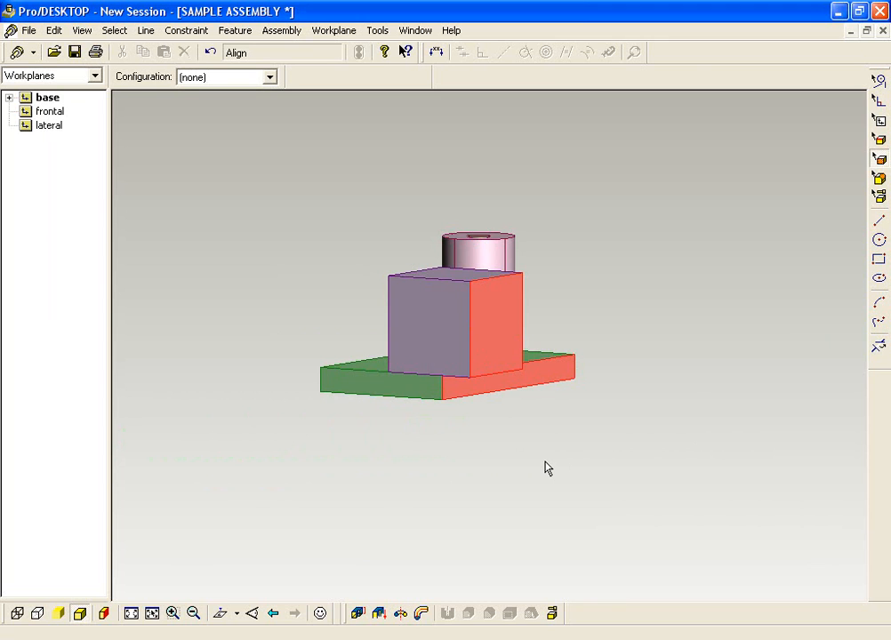
{"action": "right_click", "coordinate": [546, 468]}
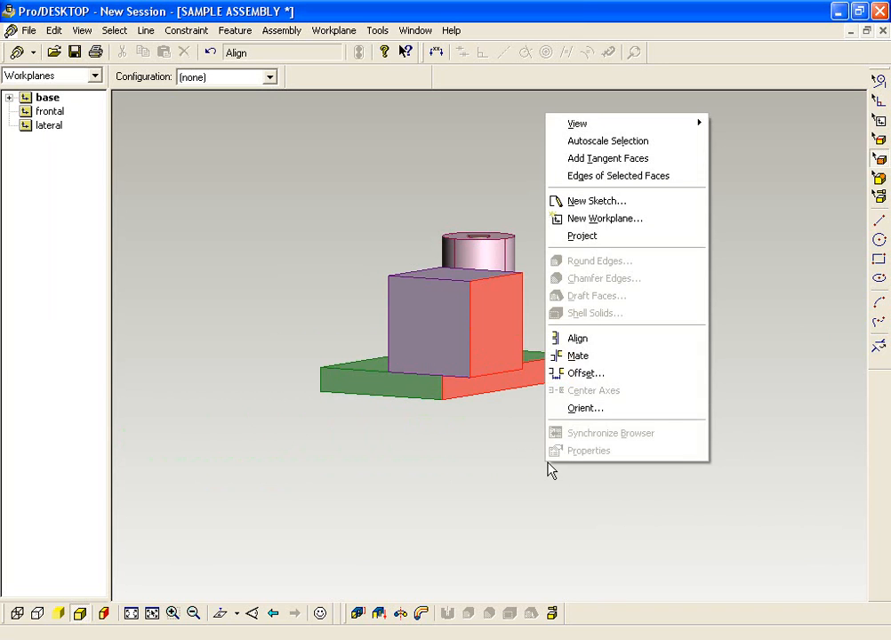
{"action": "left_click", "coordinate": [608, 343]}
Test the constraints by trying to move the cube and the hollow cylinder, rotating the cylinder about the post's axis.
{"action": "middle_click_drag", "start_coordinate": [459, 494], "coordinate": [480, 499]}
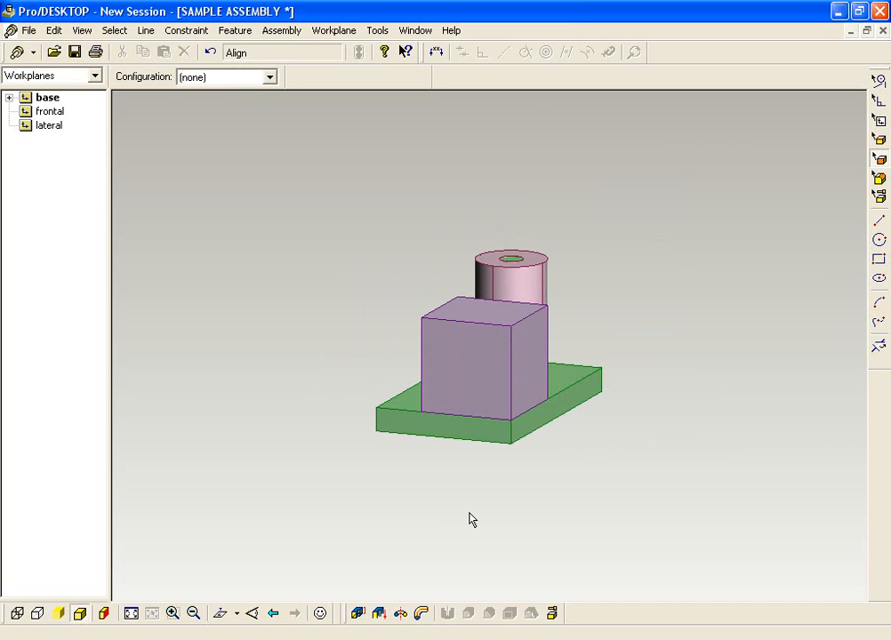
{"action": "middle_click_drag", "start_coordinate": [460, 520], "coordinate": [401, 493]}
{"action": "left_click", "coordinate": [879, 197]}
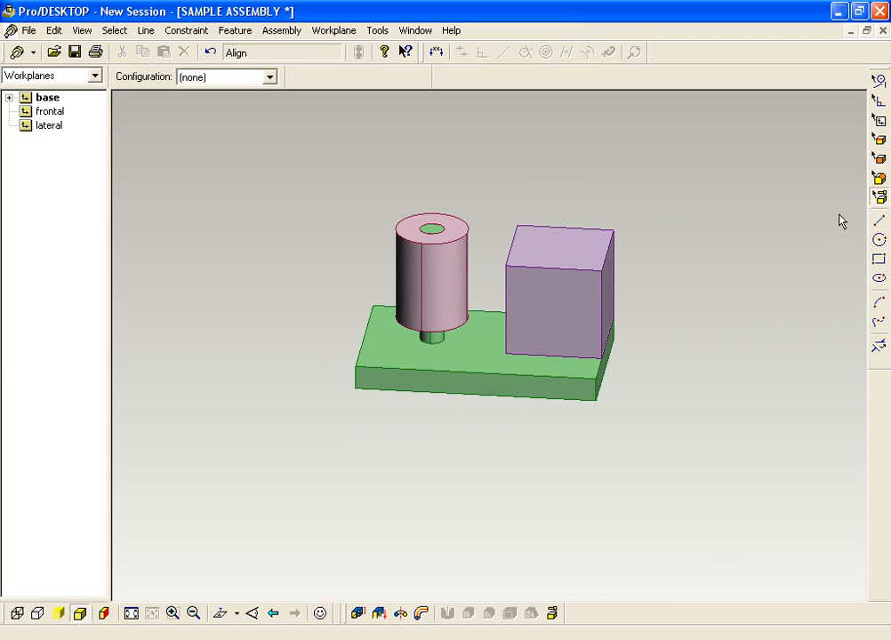
{"action": "left_click", "coordinate": [574, 278]}
{"action": "left_click", "coordinate": [598, 283]}
{"action": "left_click", "coordinate": [450, 252]}
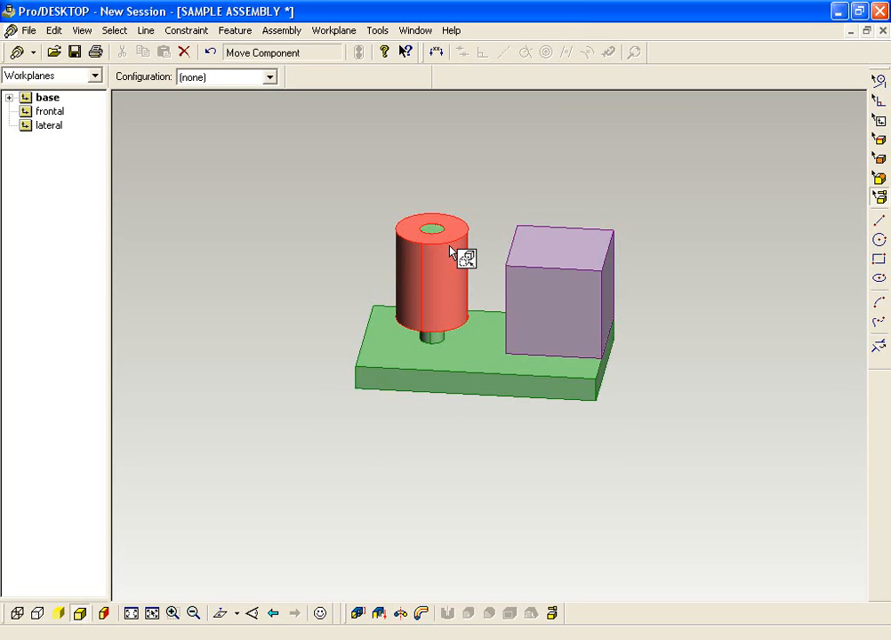
{"action": "left_click_drag", "start_coordinate": [436, 242], "coordinate": [419, 278]}
{"action": "left_click_drag", "start_coordinate": [459, 242], "coordinate": [438, 210]}
{"action": "left_click", "coordinate": [698, 419]}
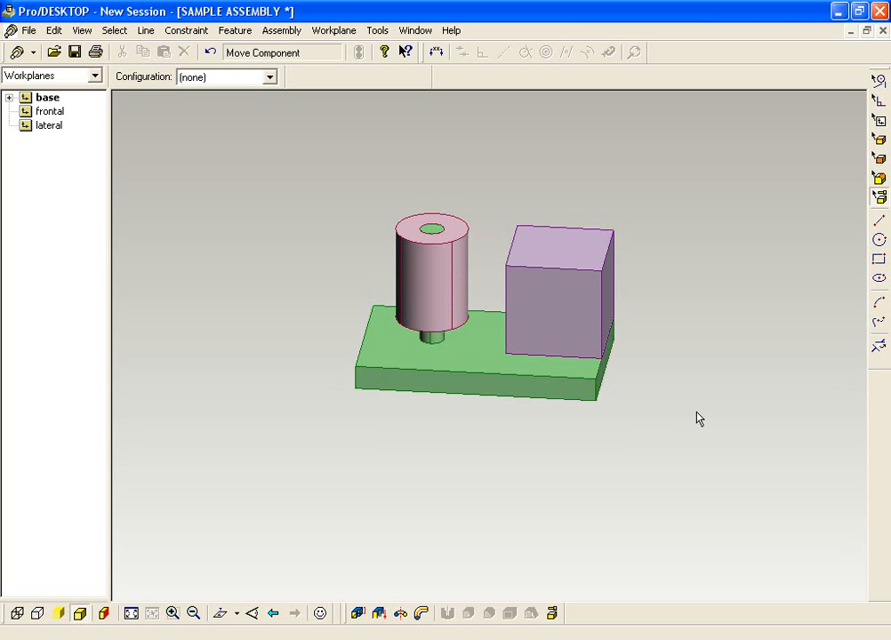
{"action": "mouse_move", "coordinate": [538, 467]}
{"action": "middle_mouse_down", "text": "shift"}
{"action": "mouse_move", "coordinate": [520, 488]}
{"action": "mouse_move", "coordinate": [526, 463]}
{"action": "middle_mouse_up", "text": "shift"}
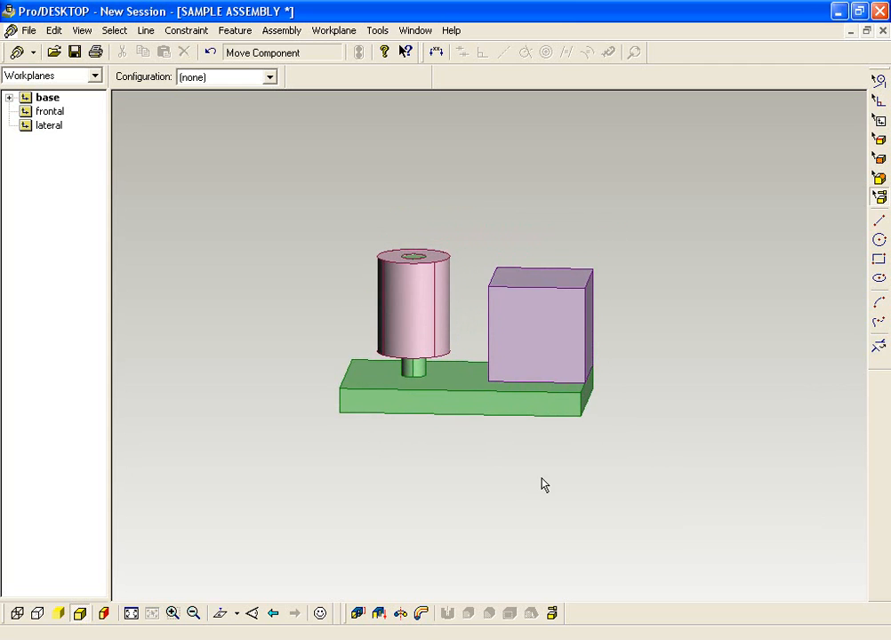